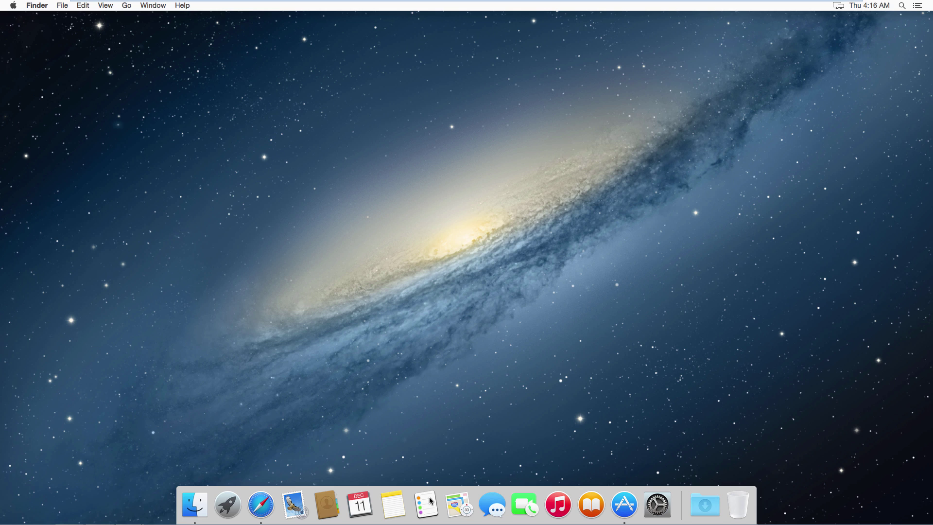
- Launch Safari and go to frootvpn.com to reach the FrootVPN sign-up form
{"action": "left_click", "coordinate": [267, 503]}
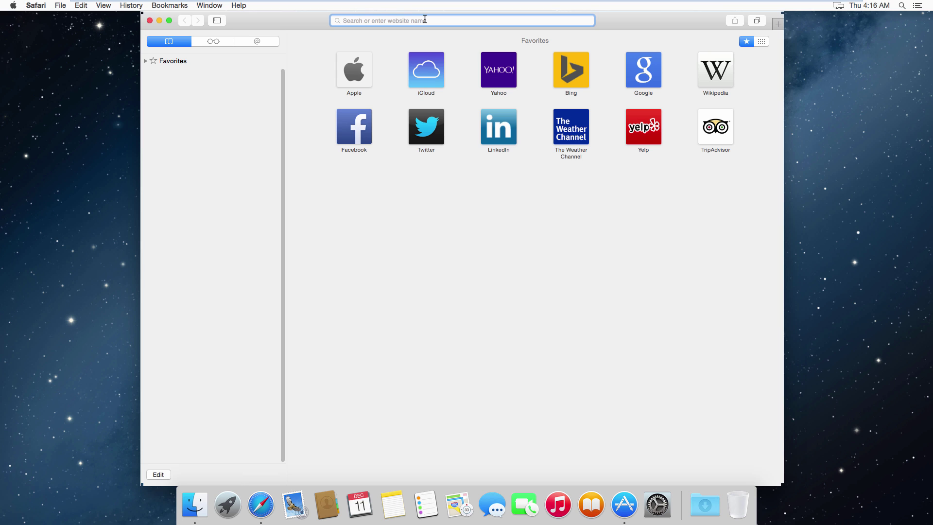
{"action": "type", "text": "froot"}
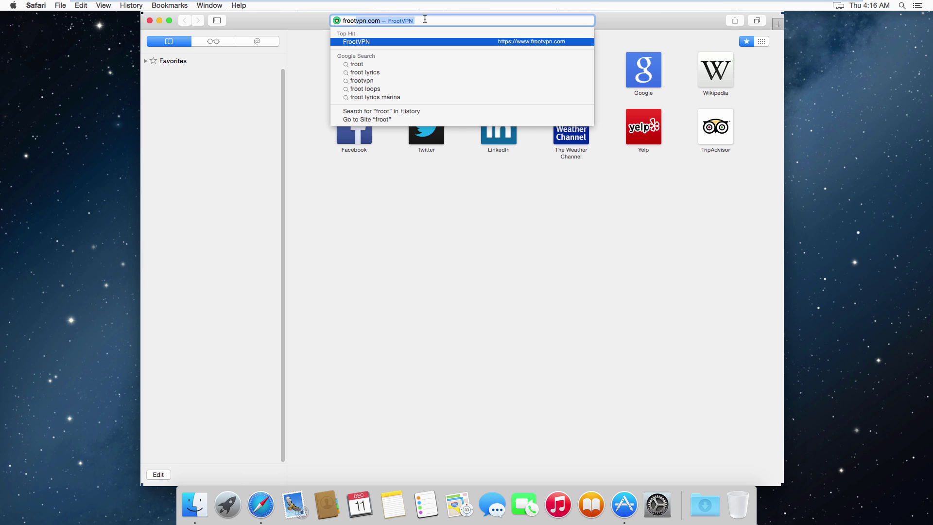
{"action": "key", "text": "Return"}
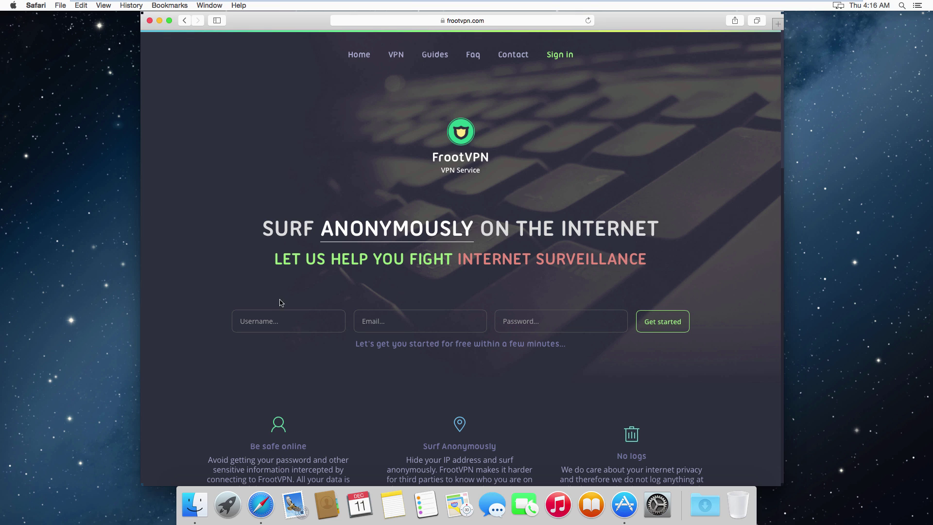
- Fill the FrootVPN sign-up form with a username, e-mail address and password, then minimize Safari
{"action": "left_click", "coordinate": [282, 320]}
{"action": "type", "text": "yourusername"}
{"action": "key", "text": "Tab"}
{"action": "type", "text": "youremail"}
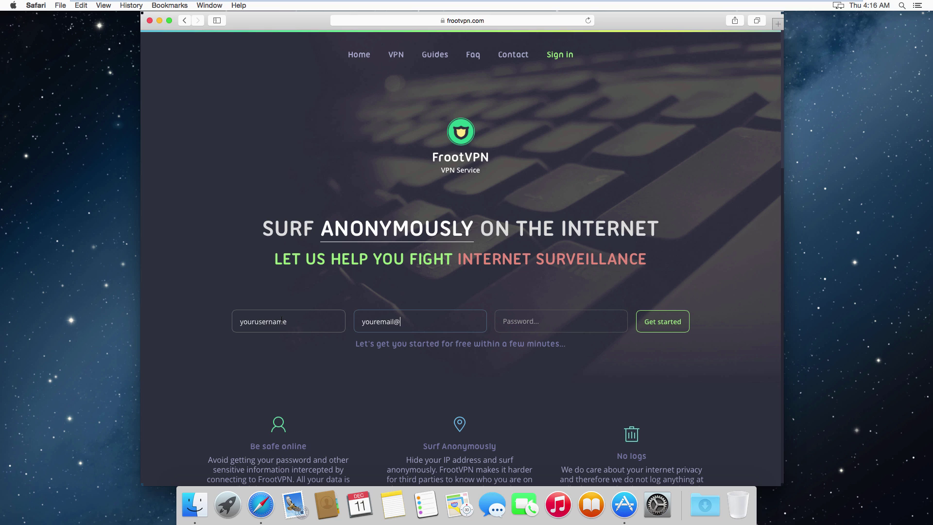
{"action": "type", "text": "@email.com"}
{"action": "key", "text": "Tab"}
{"action": "type", "text": "yourpassword"}
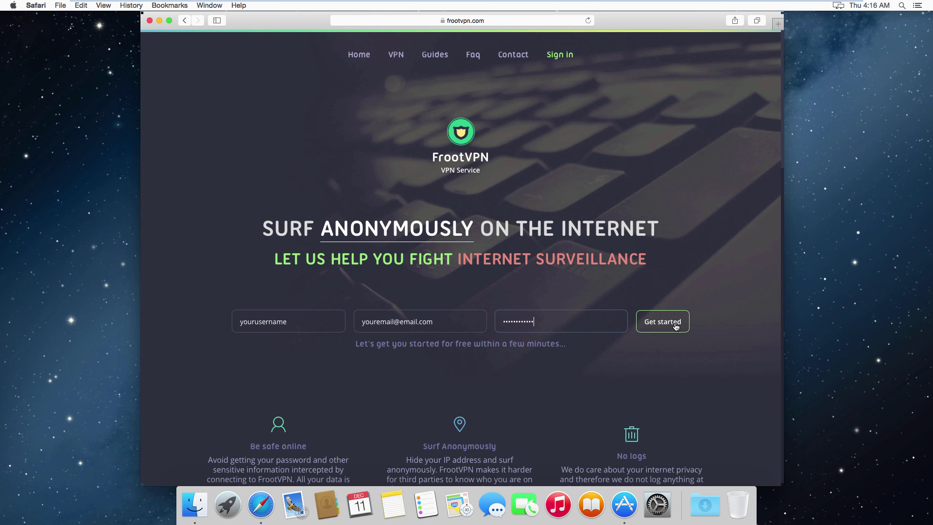
{"action": "left_click", "coordinate": [159, 21]}
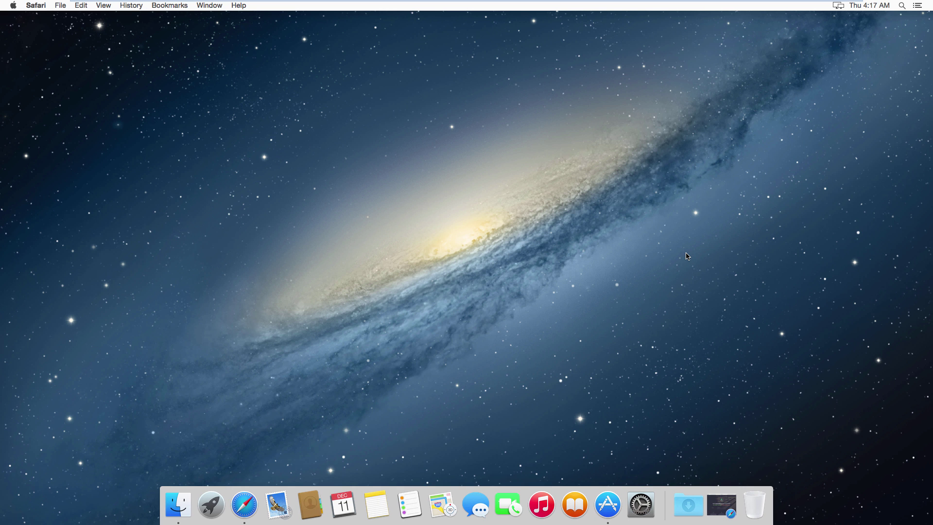
- Add a new VPN service of type PPTP in the Network preferences
{"action": "left_click", "coordinate": [642, 500]}
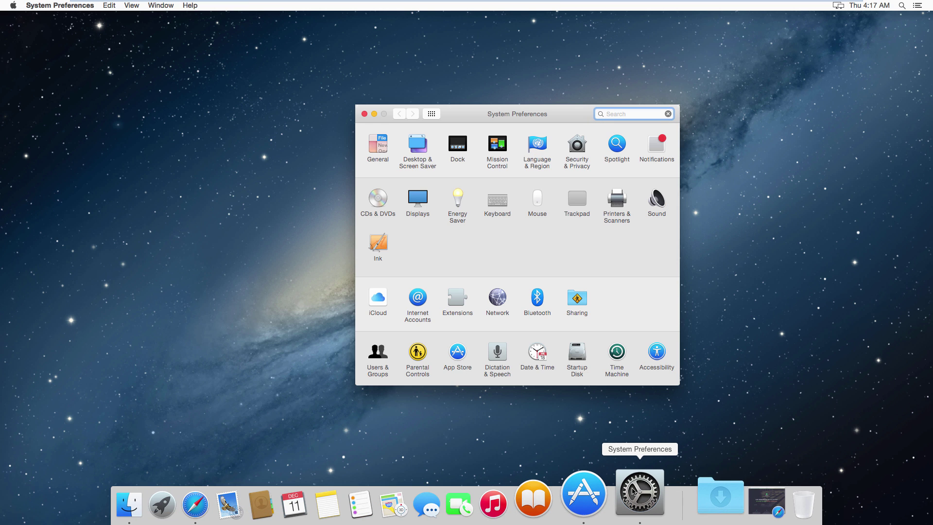
{"action": "left_click", "coordinate": [501, 310]}
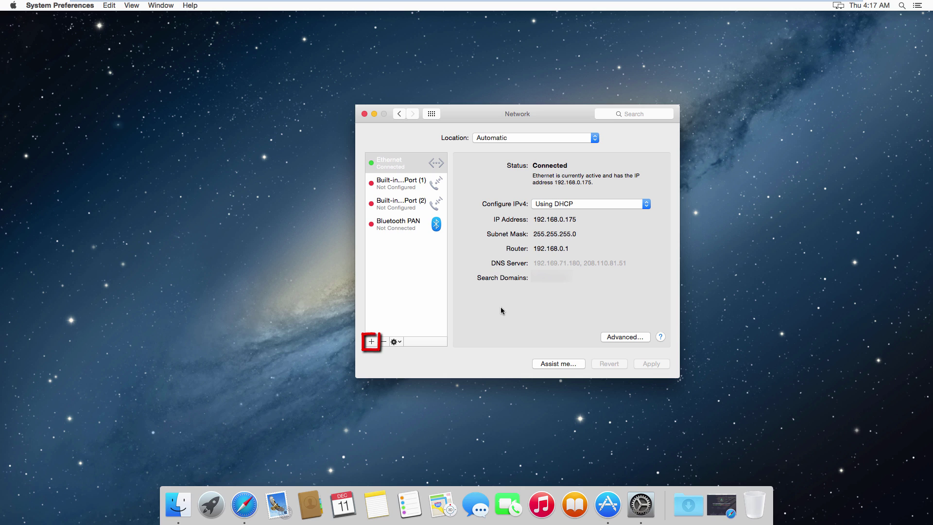
{"action": "left_click", "coordinate": [371, 341]}
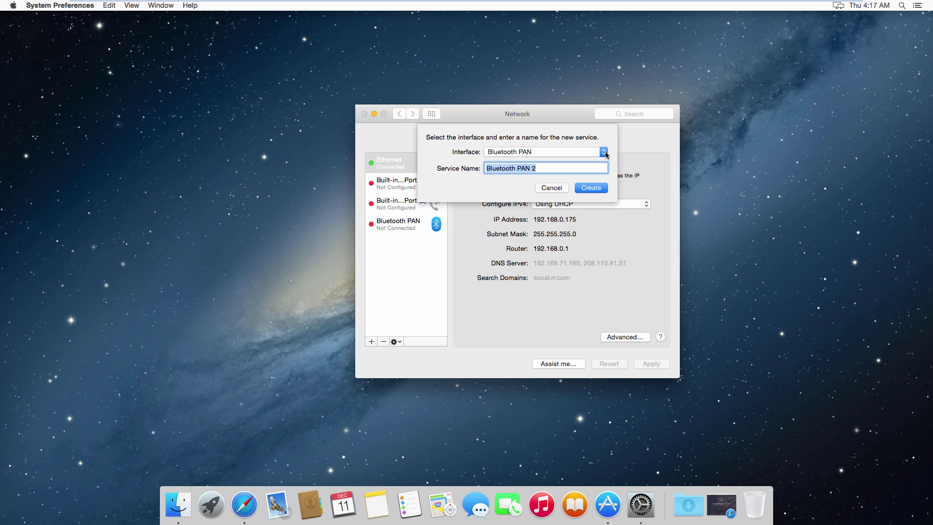
{"action": "left_click", "coordinate": [604, 152]}
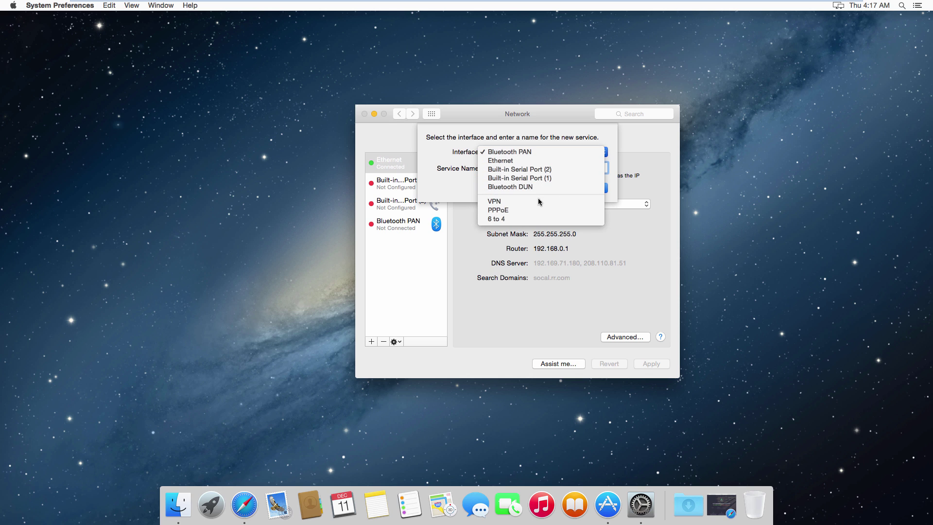
{"action": "left_click", "coordinate": [554, 201]}
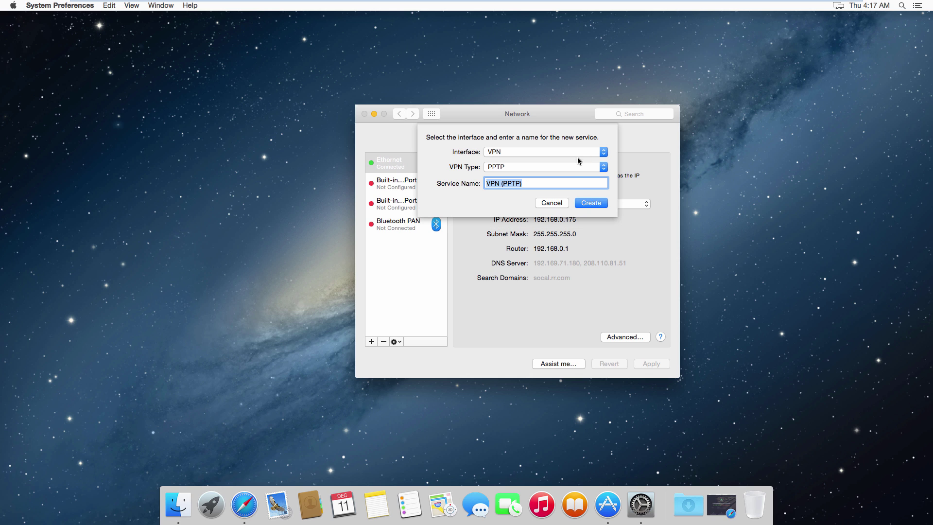
{"action": "left_click", "coordinate": [591, 203]}
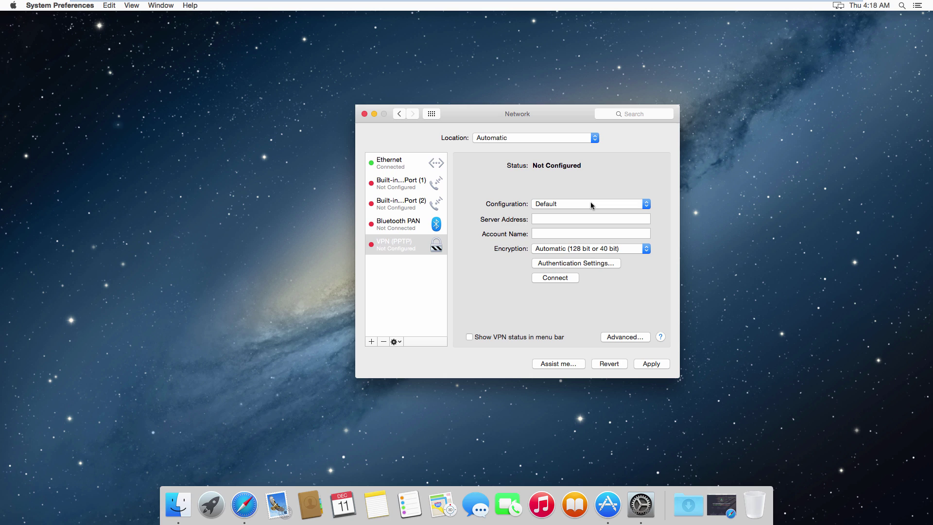
- Set the VPN server address to se-vpn.frootvpn.com and enter the account name
{"action": "left_click", "coordinate": [576, 219]}
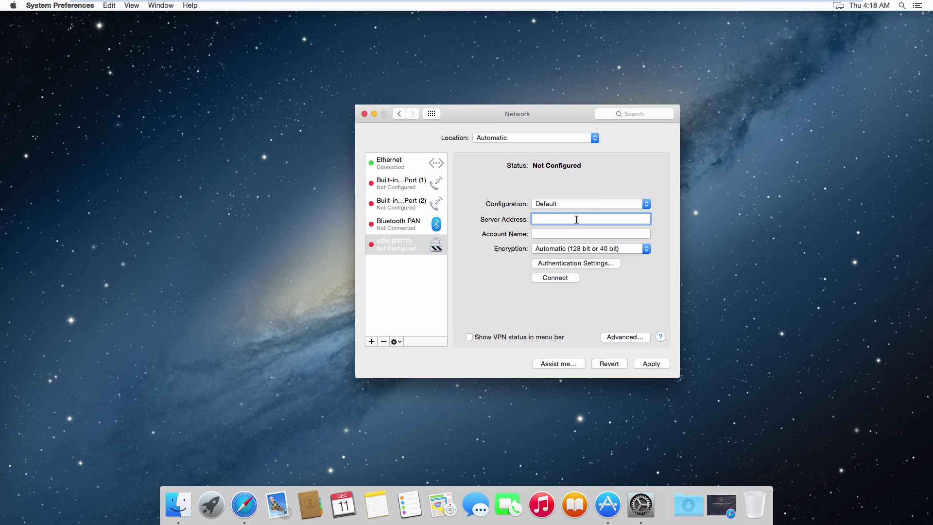
{"action": "type", "text": "se-vpn.frootvpn.com"}
{"action": "key", "text": "Tab"}
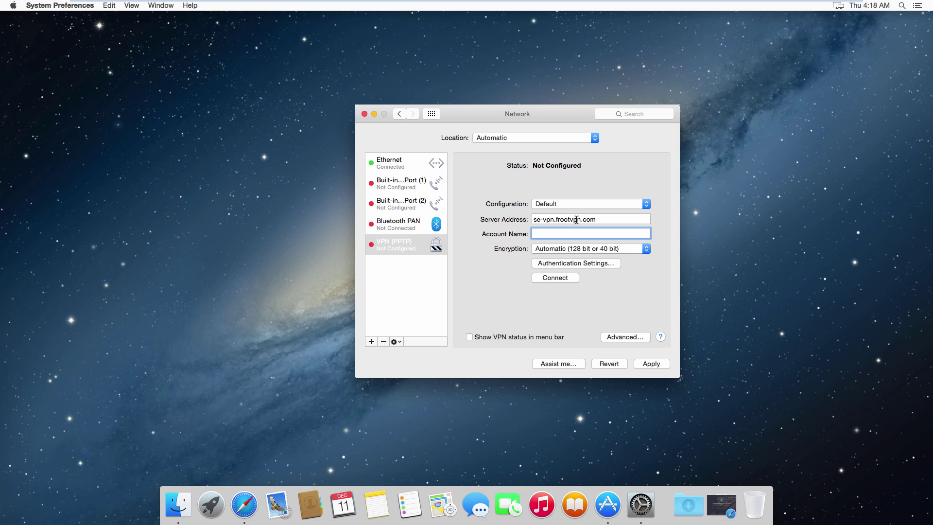
{"action": "type", "text": "jaywalkah"}
- Save the account password in the VPN's Authentication Settings
{"action": "left_click", "coordinate": [583, 264]}
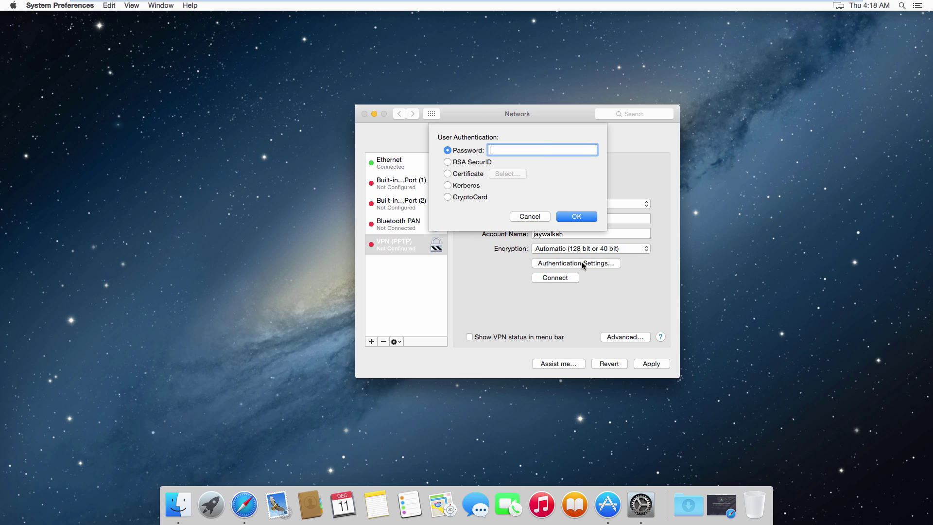
{"action": "type", "text": "••••••"}
{"action": "left_click", "coordinate": [586, 217]}
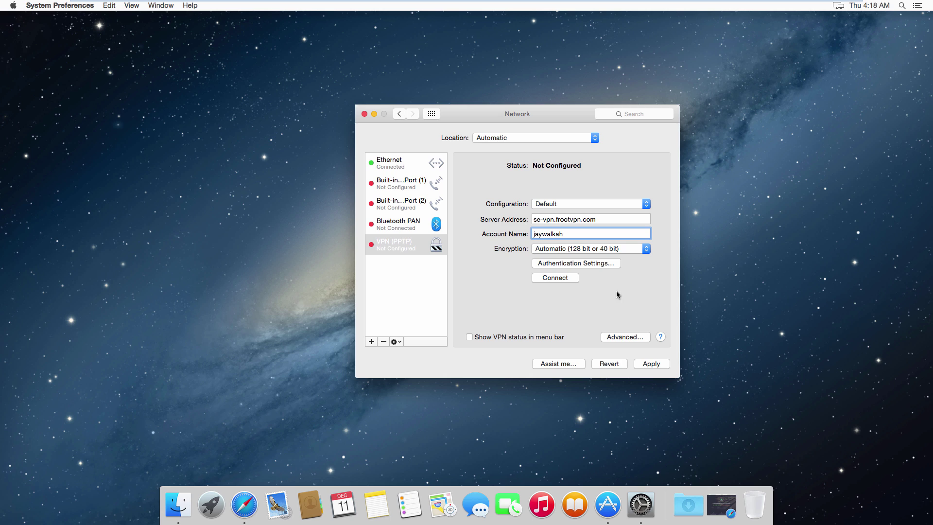
{"action": "left_click", "coordinate": [621, 340]}
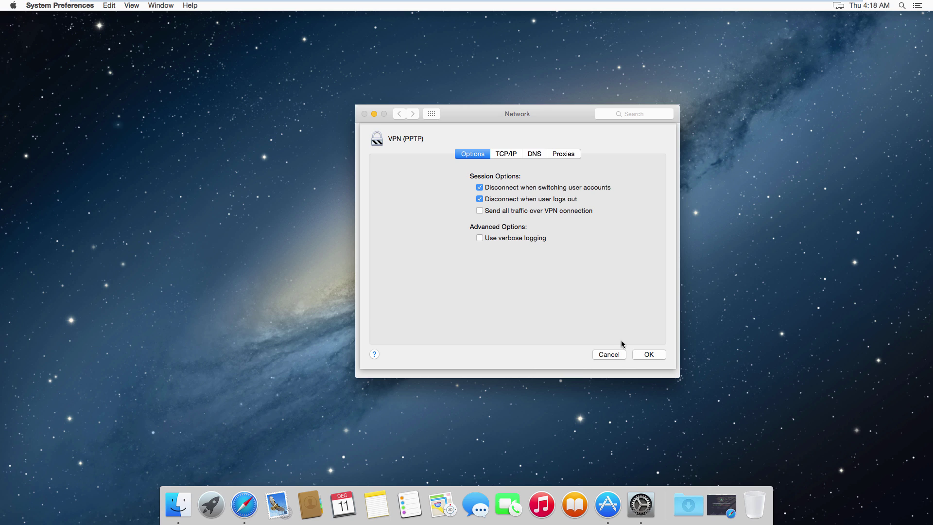
- Enable 'Send all traffic over VPN connection' in the advanced VPN options
{"action": "left_click", "coordinate": [544, 212]}
{"action": "left_click", "coordinate": [642, 358]}
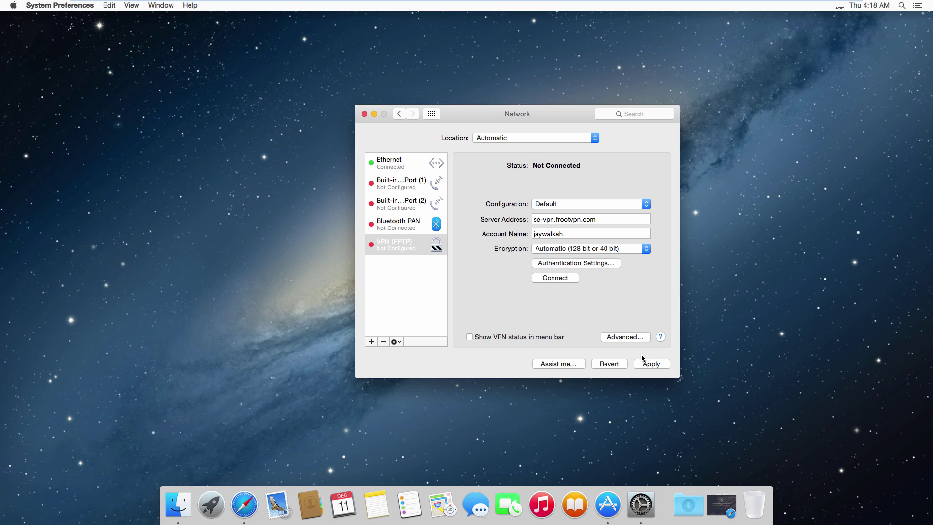
- Show VPN status in the menu bar, apply the settings and connect the PPTP VPN
{"action": "left_click", "coordinate": [530, 336]}
{"action": "left_click", "coordinate": [659, 366]}
{"action": "left_click", "coordinate": [562, 280]}
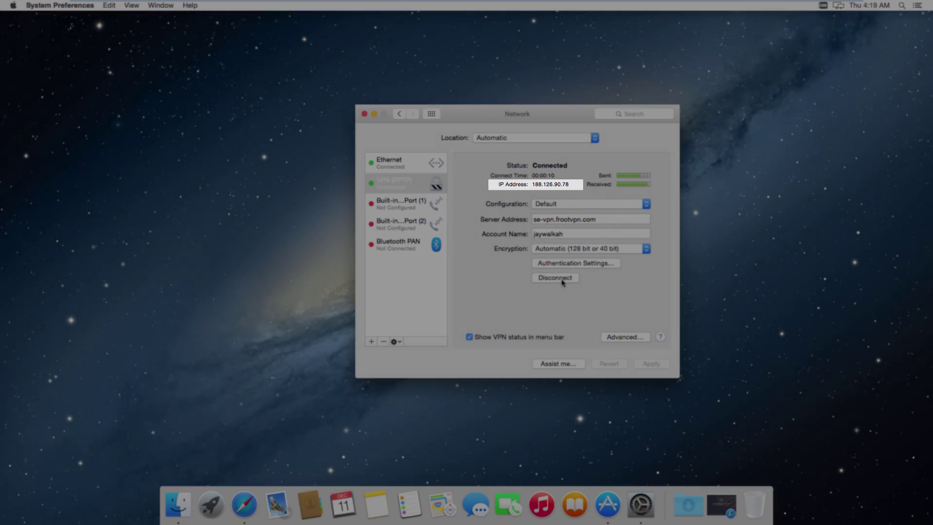
{"action": "left_click", "coordinate": [243, 497]}
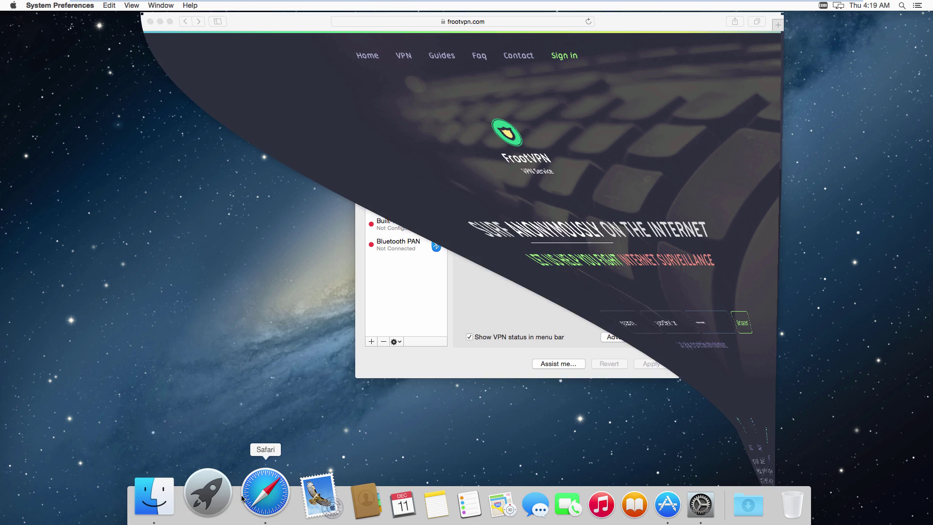
- Load whatismyip.com in Safari and decline saving the password
{"action": "left_click", "coordinate": [472, 22]}
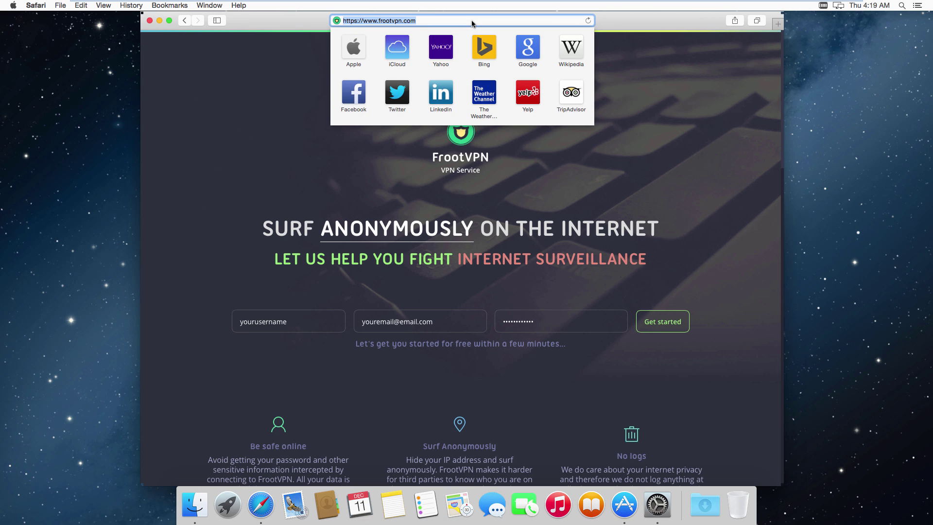
{"action": "type", "text": "whatismyip.c"}
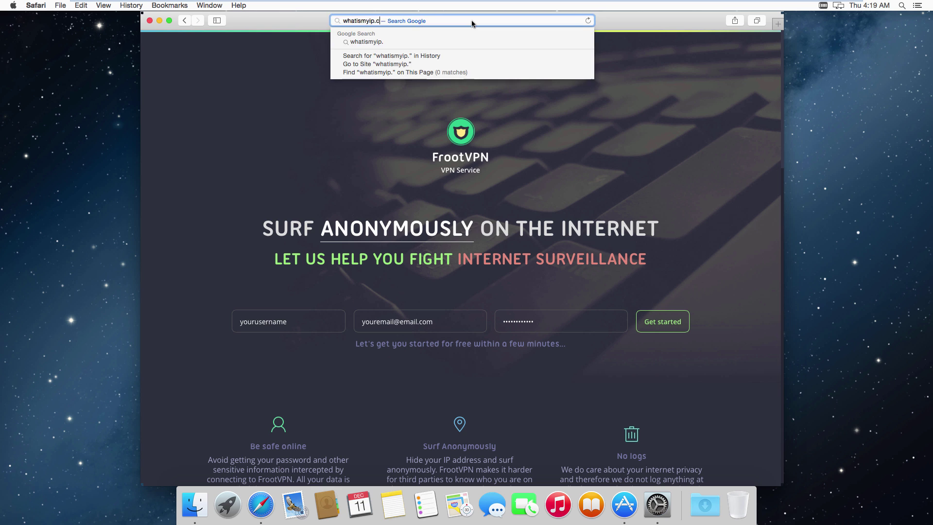
{"action": "type", "text": "om"}
{"action": "key", "text": "Return"}
{"action": "left_click", "coordinate": [493, 82]}
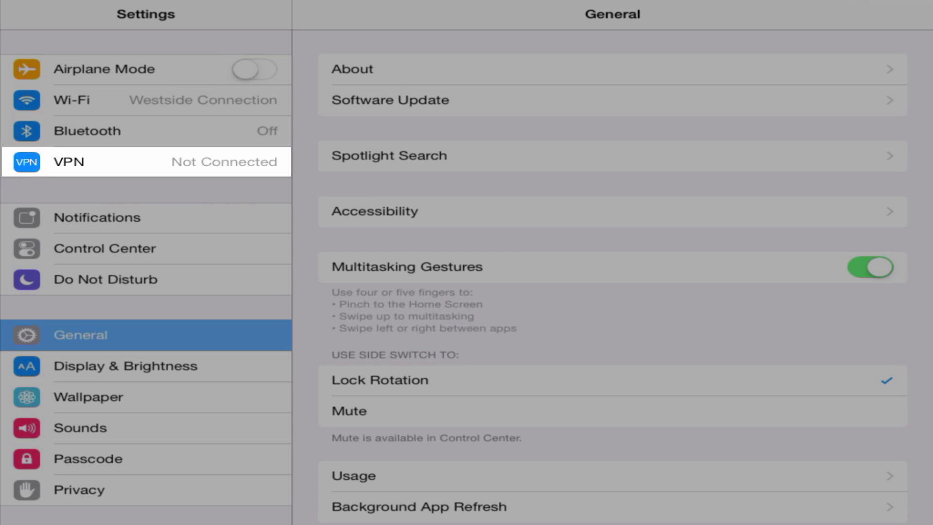
- Start a new L2TP VPN configuration from the iPad's VPN settings
{"action": "left_click", "coordinate": [146, 161]}
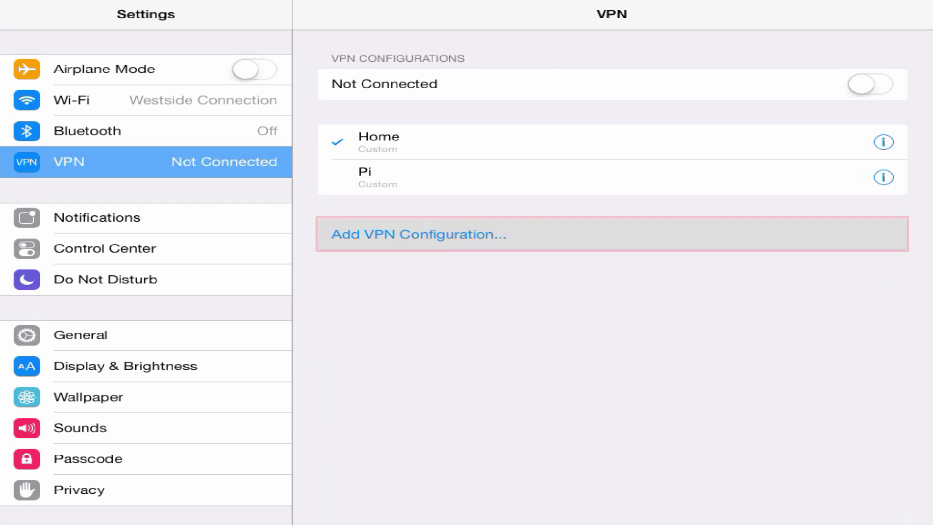
{"action": "left_click", "coordinate": [418, 234]}
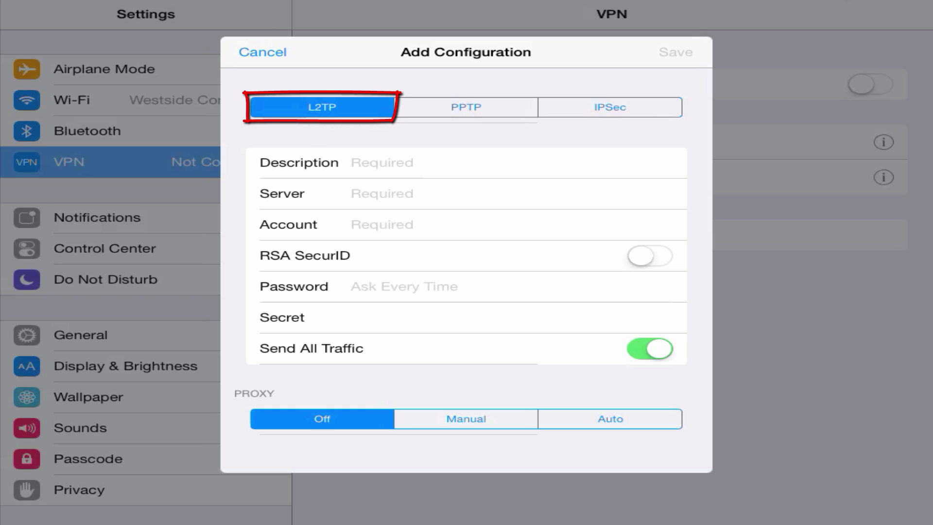
- Enter description Frootvpn, server se-vpn.frootvpn.com, account name, password and shared secret
{"action": "left_click", "coordinate": [382, 162]}
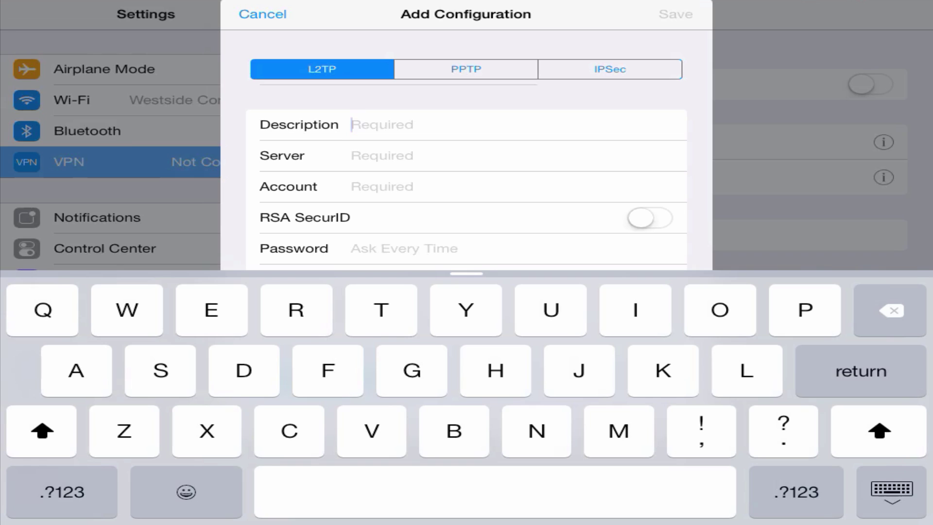
{"action": "type", "text": "Fr"}
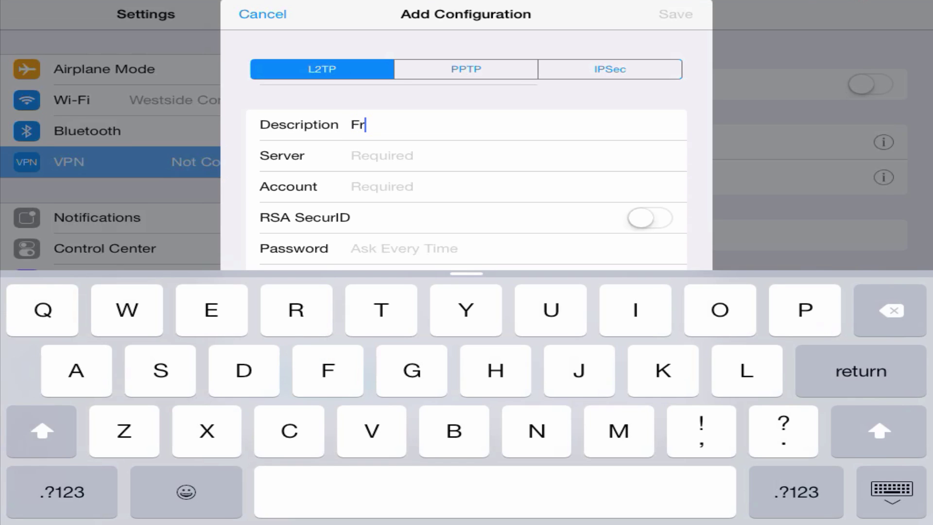
{"action": "type", "text": "ootvpn"}
{"action": "left_click", "coordinate": [382, 156]}
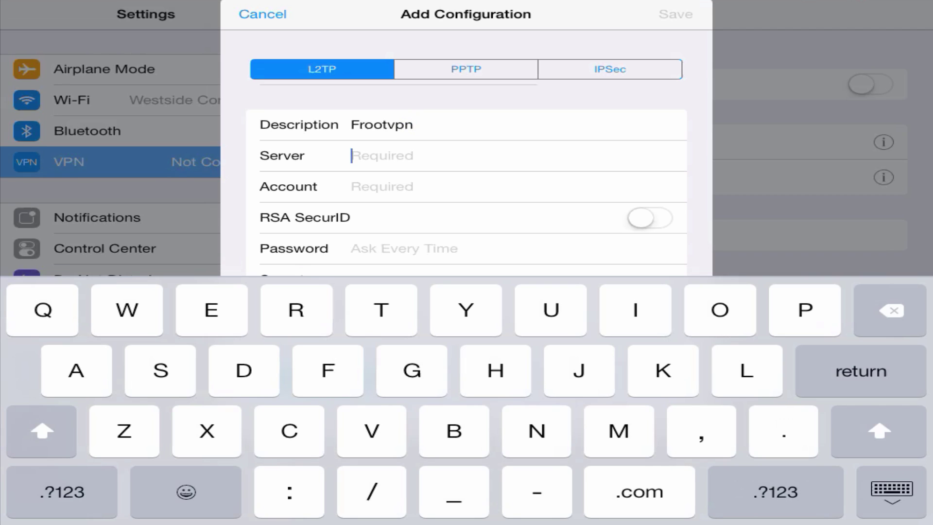
{"action": "type", "text": "se-"}
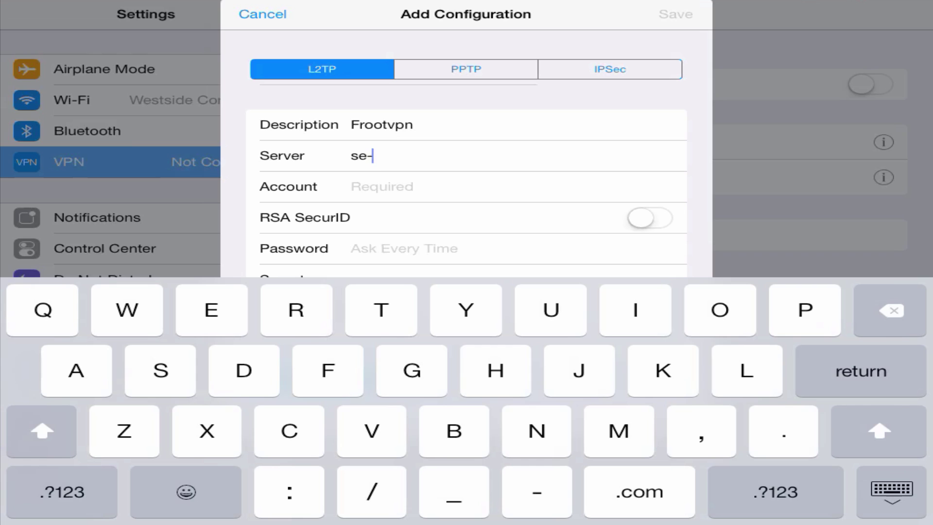
{"action": "type", "text": "vpn.frootvpn.co"}
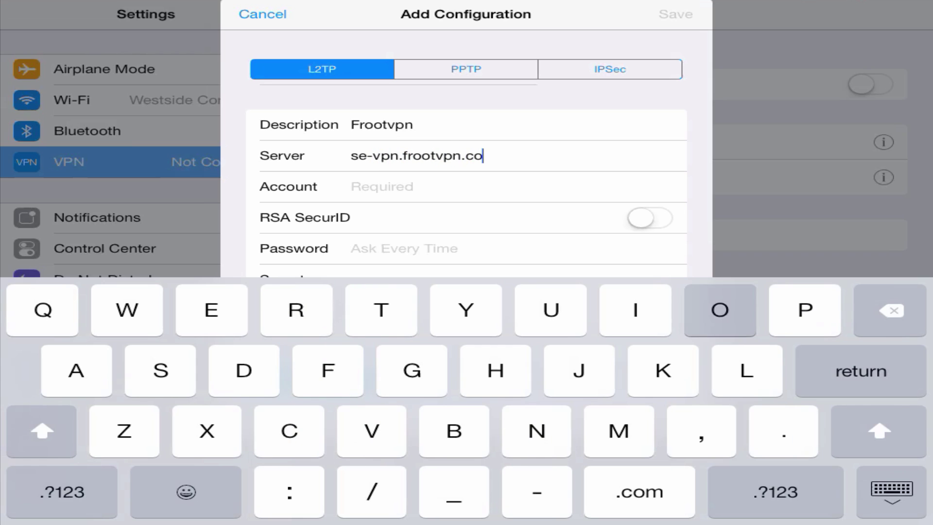
{"action": "type", "text": "m"}
{"action": "left_click", "coordinate": [352, 186]}
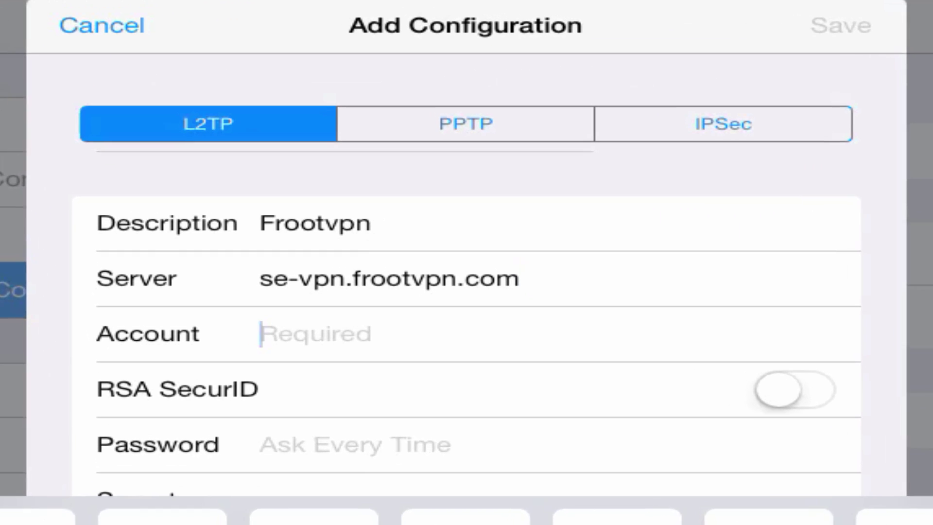
{"action": "type", "text": "jayw"}
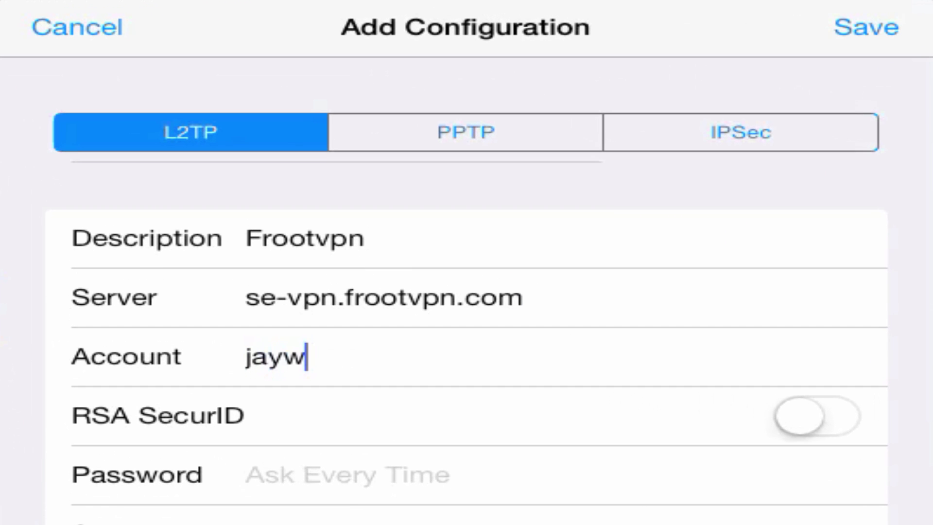
{"action": "type", "text": "alka"}
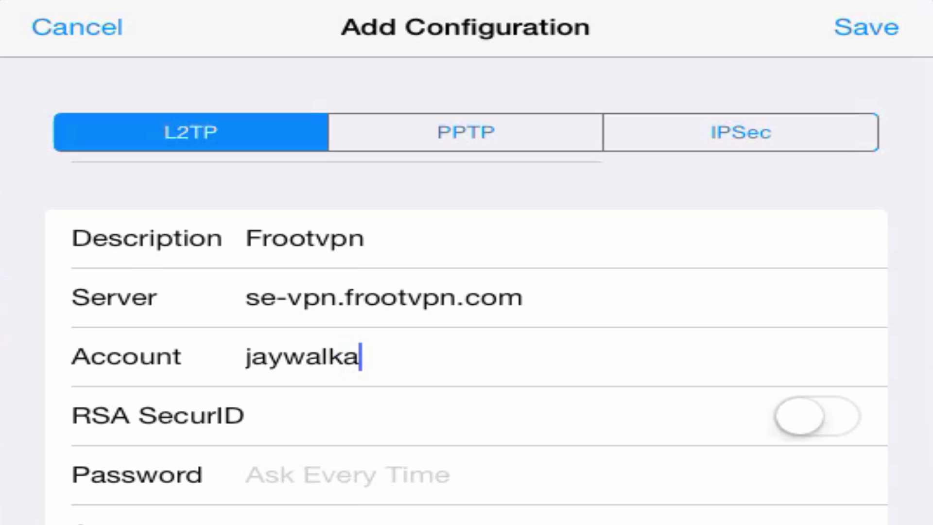
{"action": "type", "text": "h"}
{"action": "left_click", "coordinate": [347, 474]}
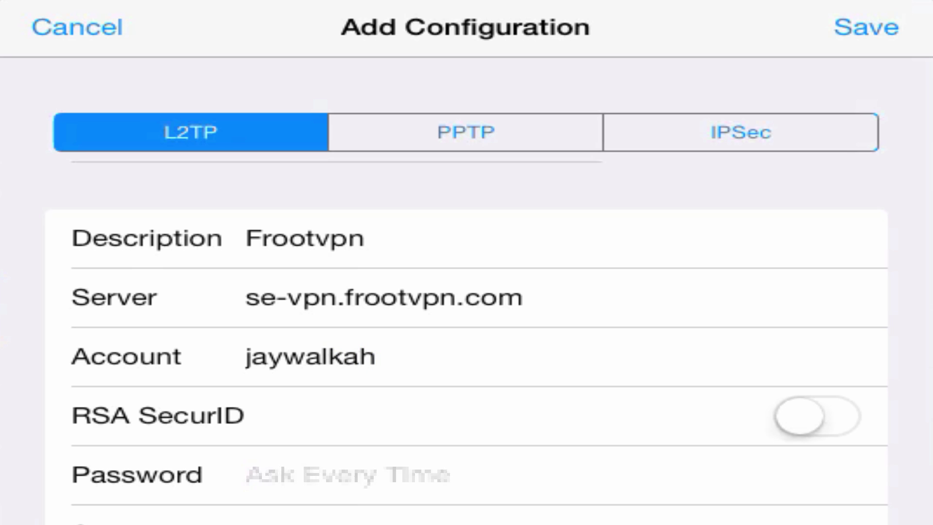
{"action": "type", "text": "•••"}
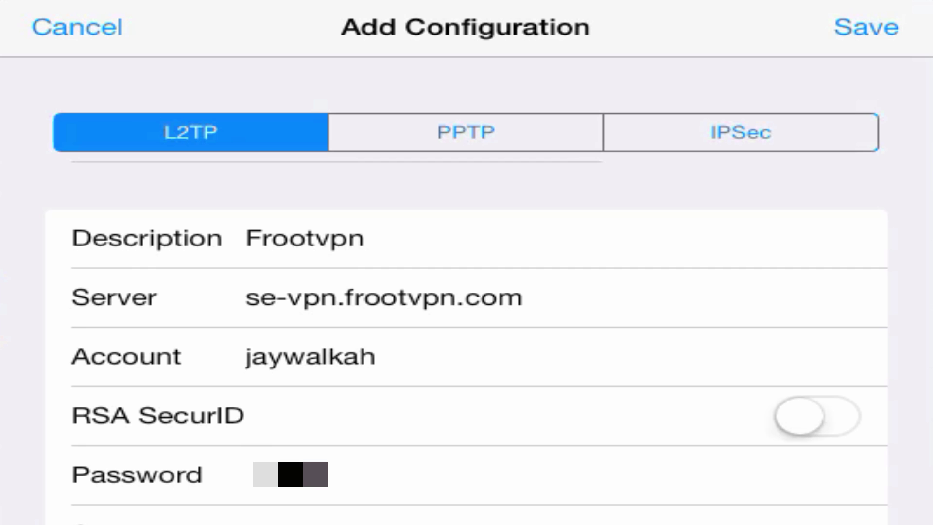
{"action": "type", "text": "•••"}
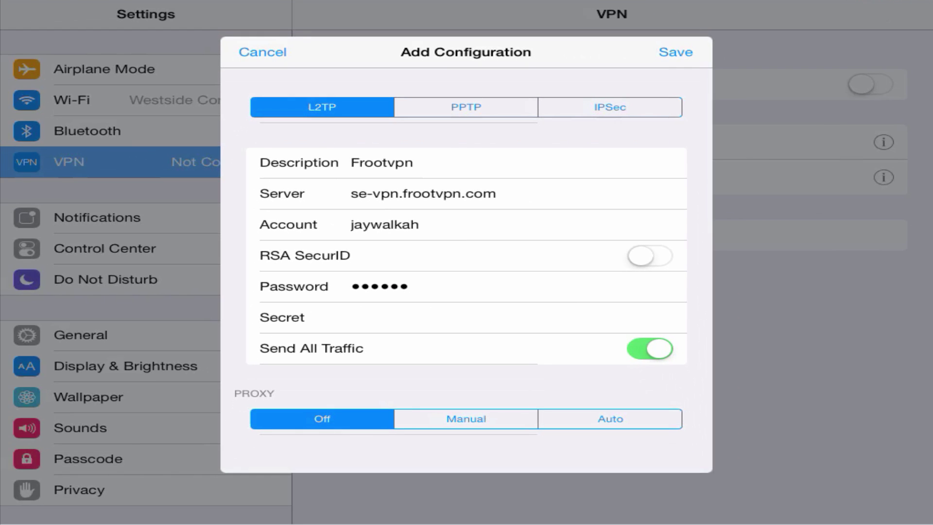
{"action": "left_click", "coordinate": [351, 317]}
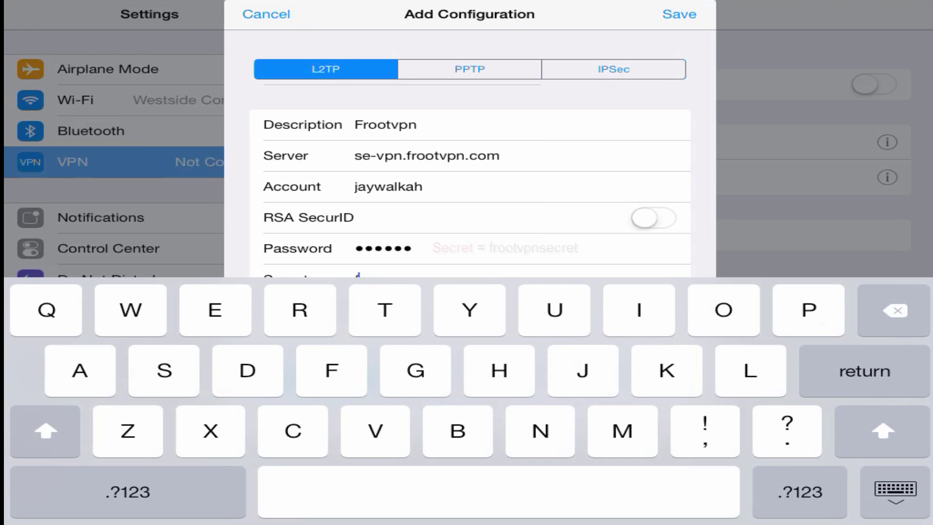
{"action": "type", "text": "froot"}
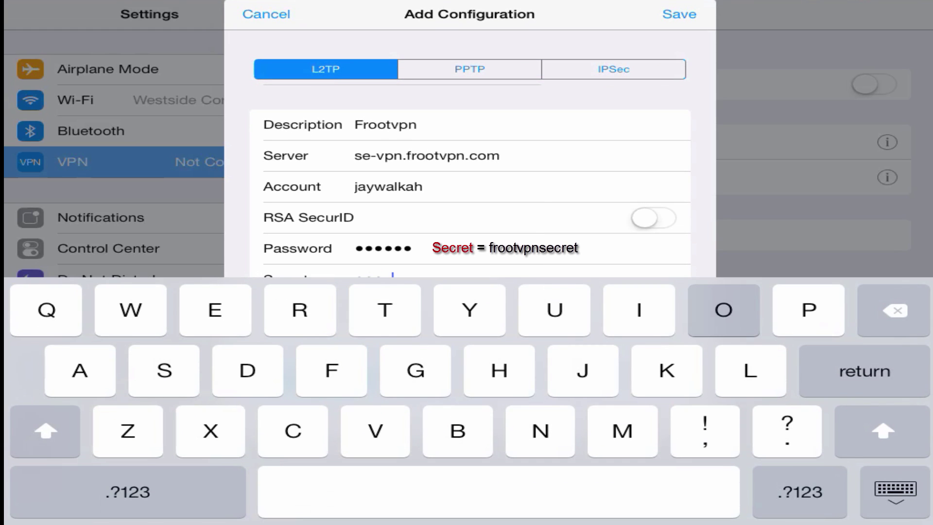
{"action": "type", "text": "vp"}
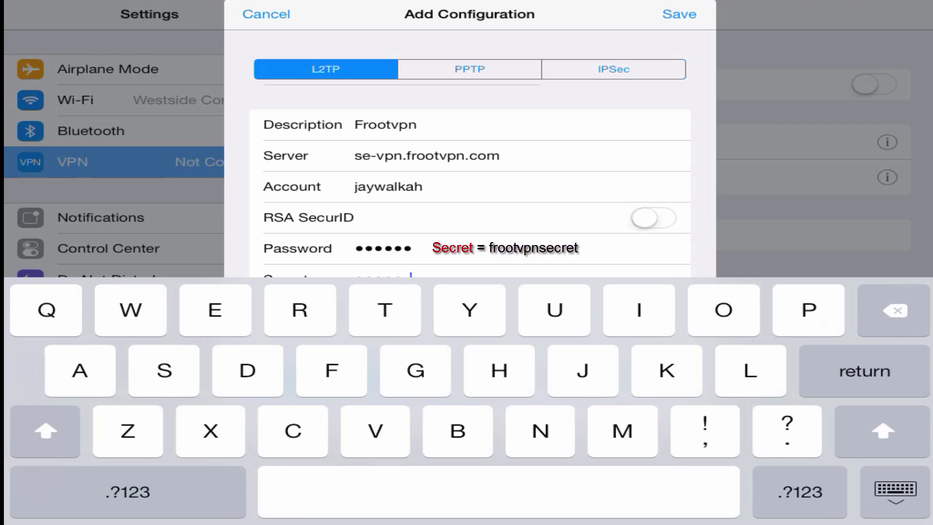
{"action": "type", "text": "nsecret"}
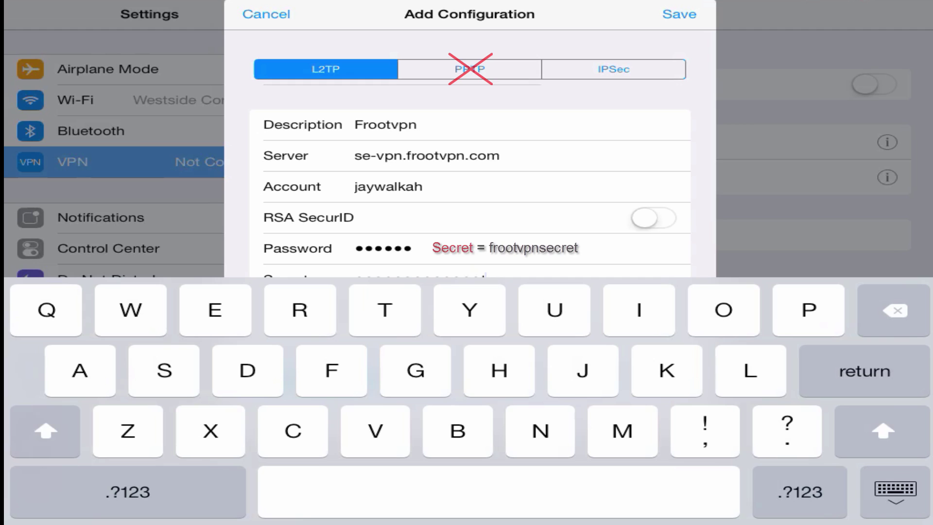
{"action": "left_click", "coordinate": [895, 491]}
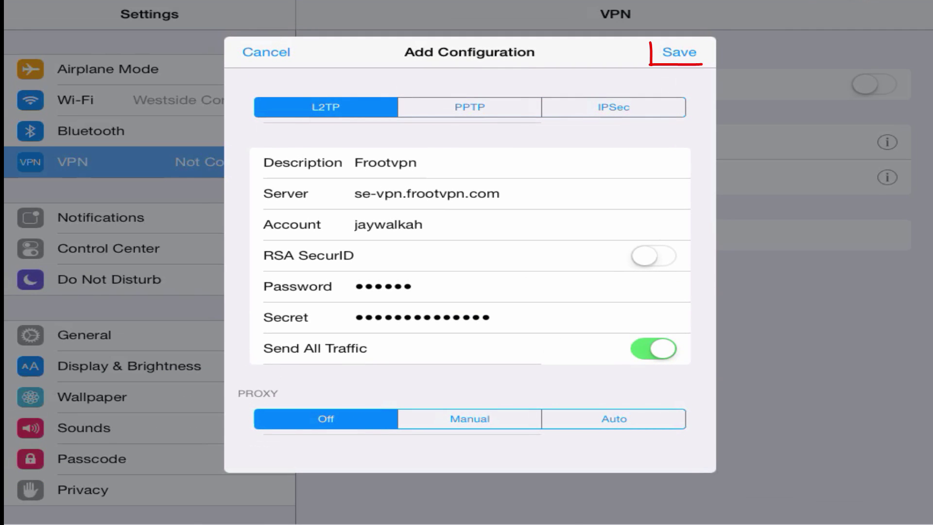
- Save and connect the Frootvpn VPN, then check its assigned IP 46.246.115.64
{"action": "left_click", "coordinate": [679, 52]}
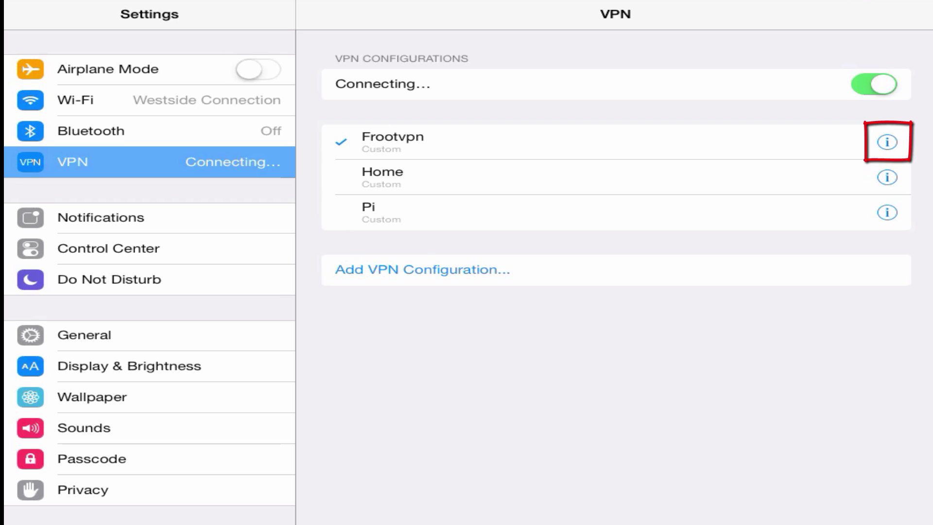
{"action": "left_click", "coordinate": [886, 142]}
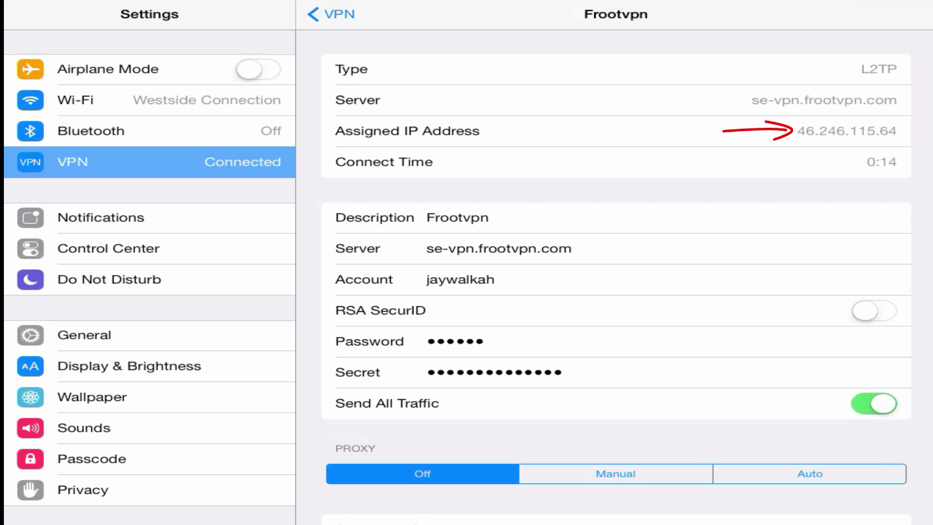
- Leave Settings for Safari on the iPad and enter whatismyip.com in the address bar
{"action": "key", "text": "Home"}
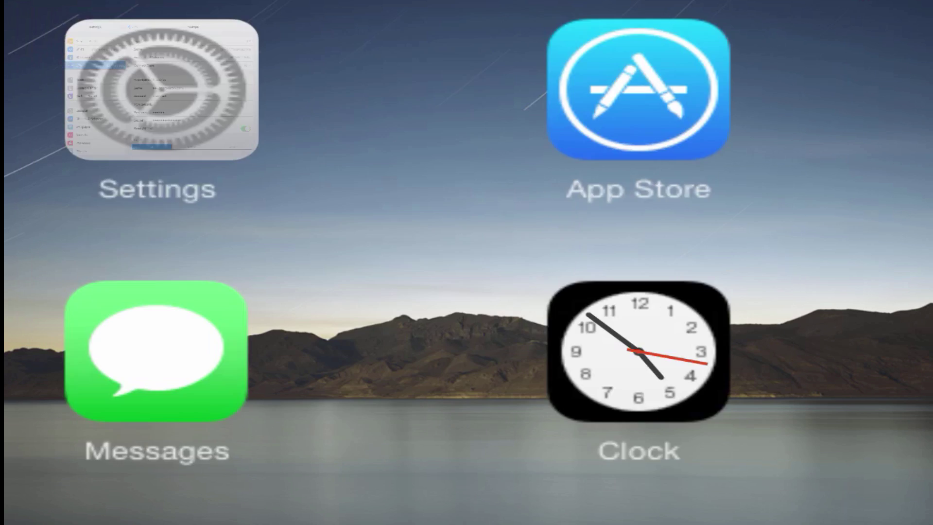
{"action": "left_click", "coordinate": [395, 478]}
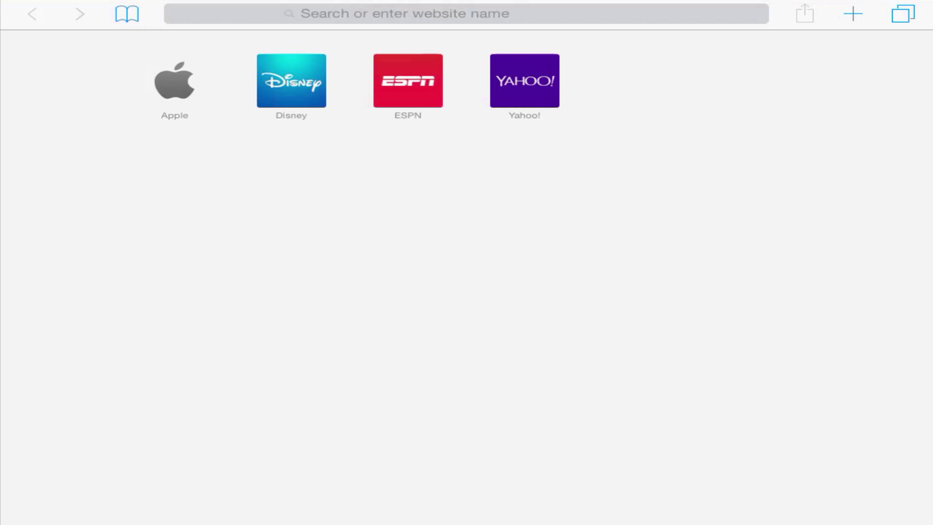
{"action": "left_click", "coordinate": [174, 14]}
{"action": "type", "text": "what"}
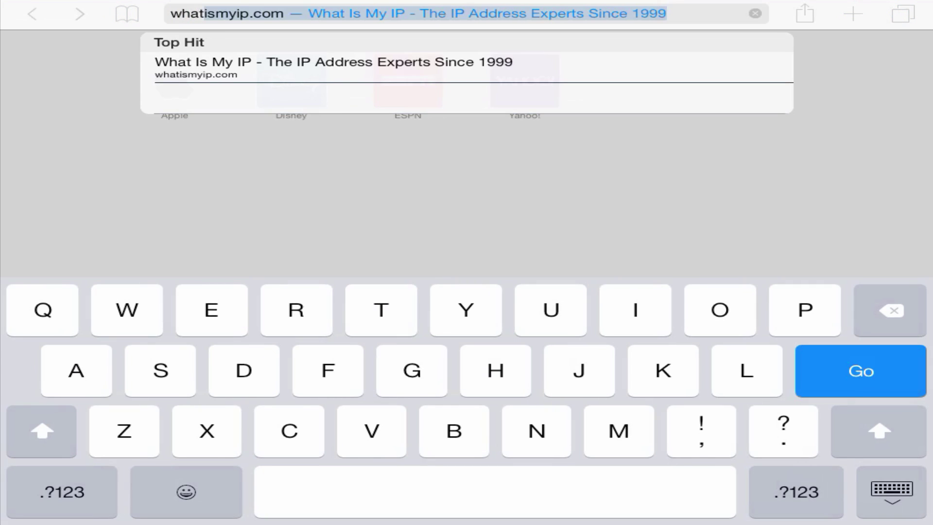